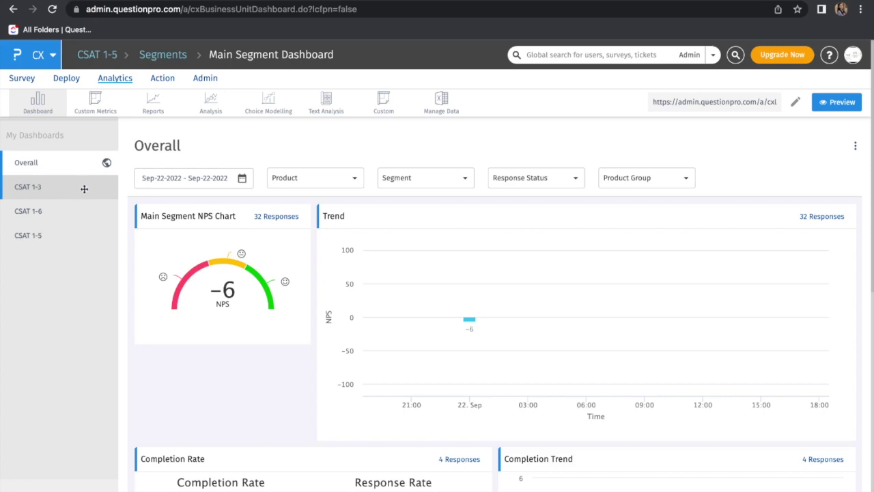
Drag CSAT 1-3, CSAT 1-6 and CSAT 1-5 above Overall, then move CSAT 1-5 to the top
drag(84, 188, 68, 164)
drag(59, 213, 57, 204)
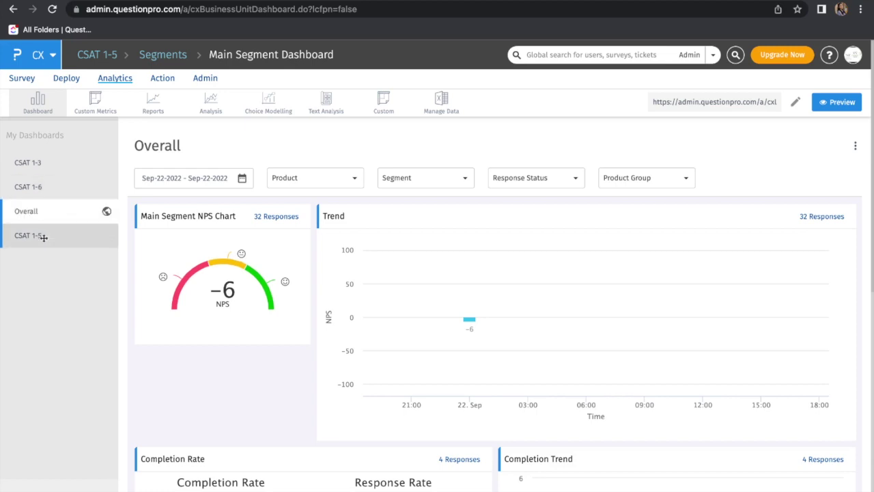
drag(44, 237, 44, 201)
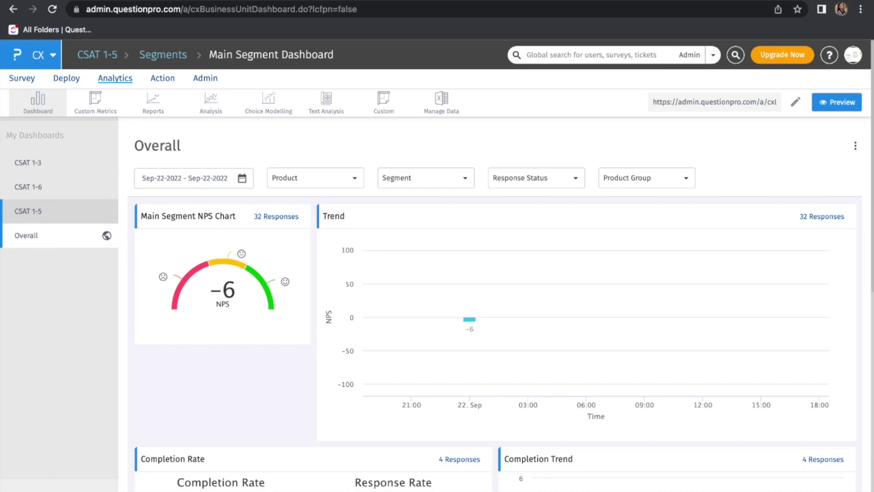
drag(40, 211, 38, 192)
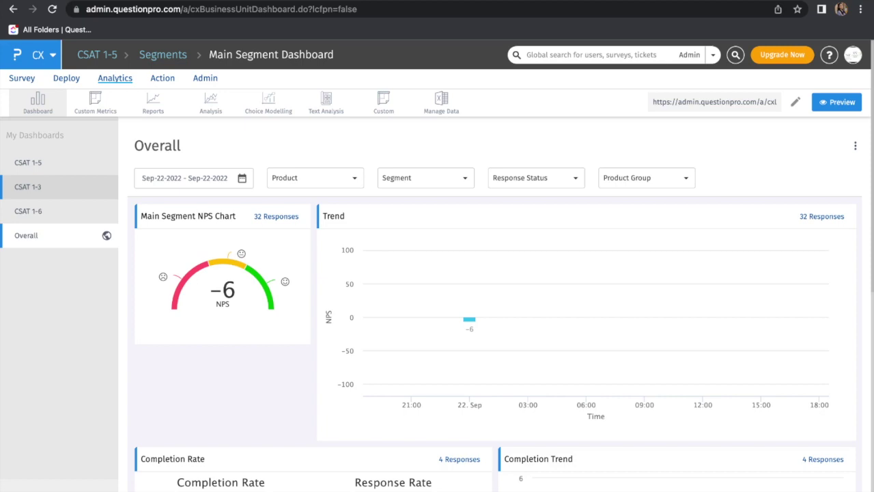
Open the CSAT 1-5 dashboard showing 41% Top Box and 60% Star Rating gauges
click(49, 170)
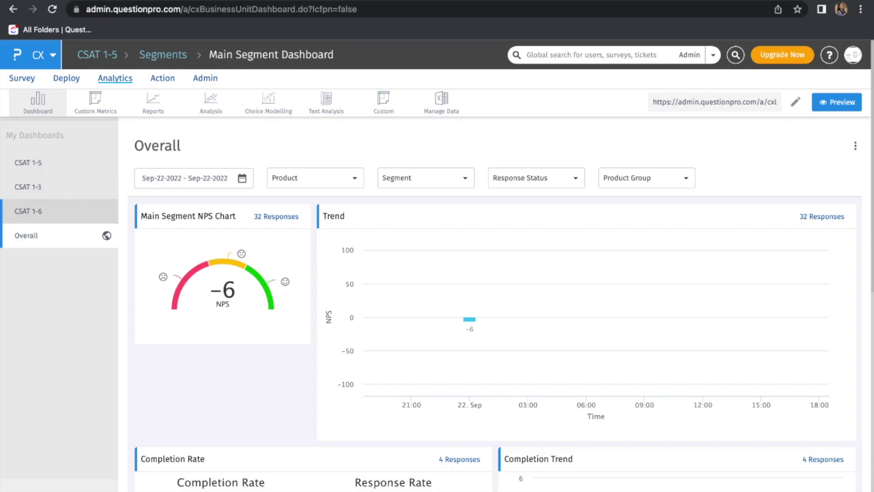
click(52, 163)
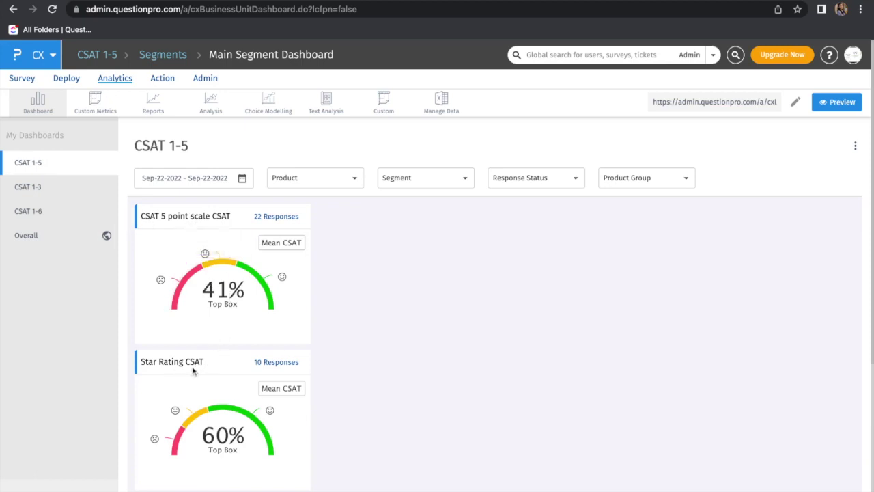
scroll(194, 361, down, 3)
scroll(198, 369, up, 1)
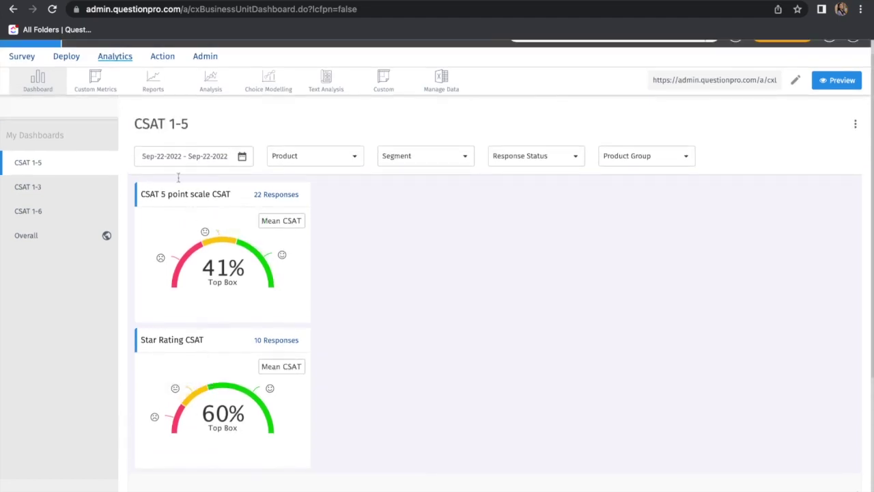
Add a Sentiment Analysis widget to CSAT 1-5, scored by CSAT on Comments/Suggestions
click(857, 124)
click(812, 148)
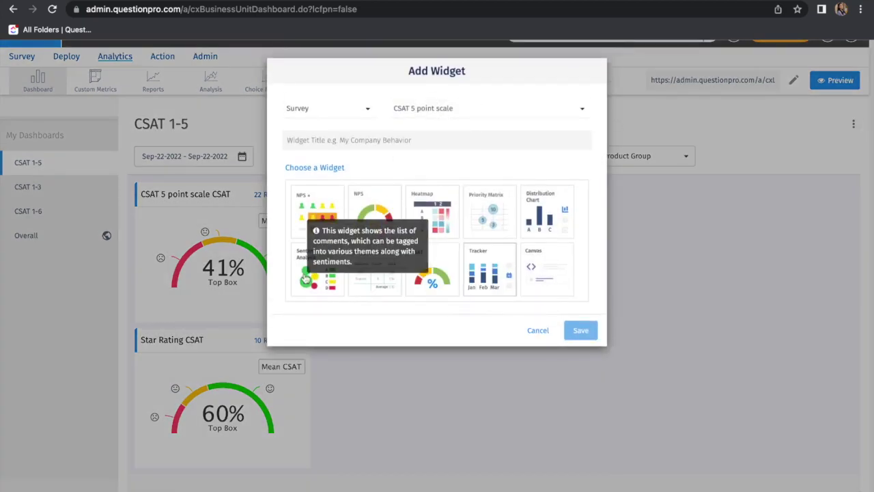
click(307, 279)
click(412, 288)
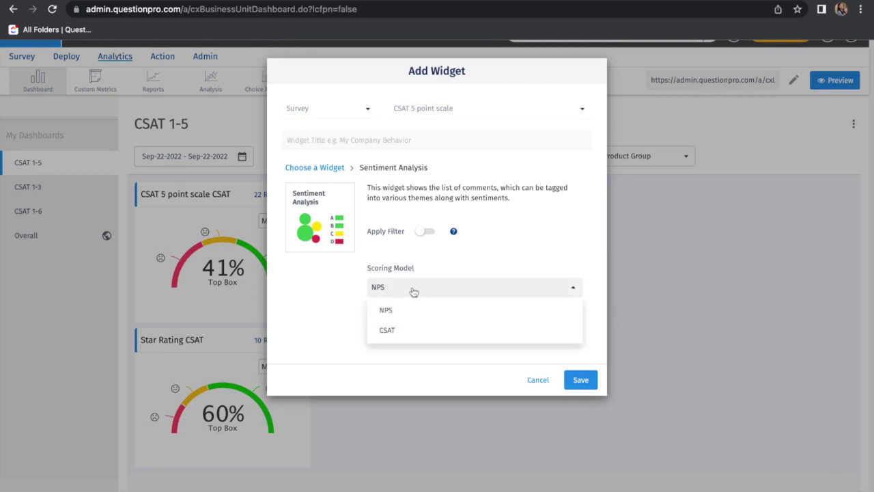
click(406, 329)
click(406, 337)
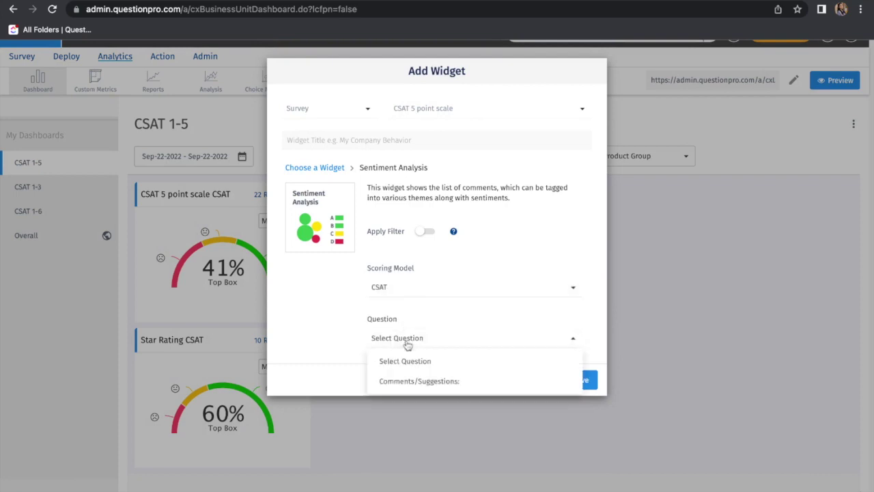
click(411, 381)
click(584, 384)
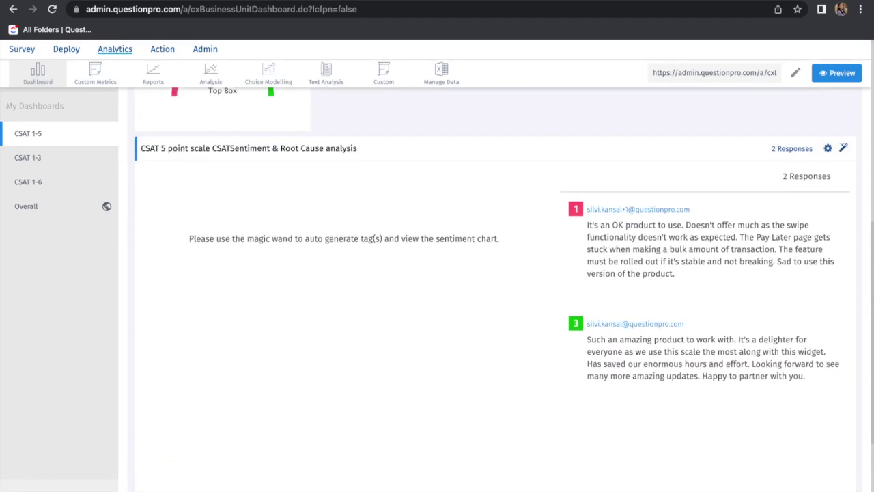
Review the updated CSAT 1-5 dashboard, then switch to the CSAT 1-3 dashboard
scroll(571, 376, up, 5)
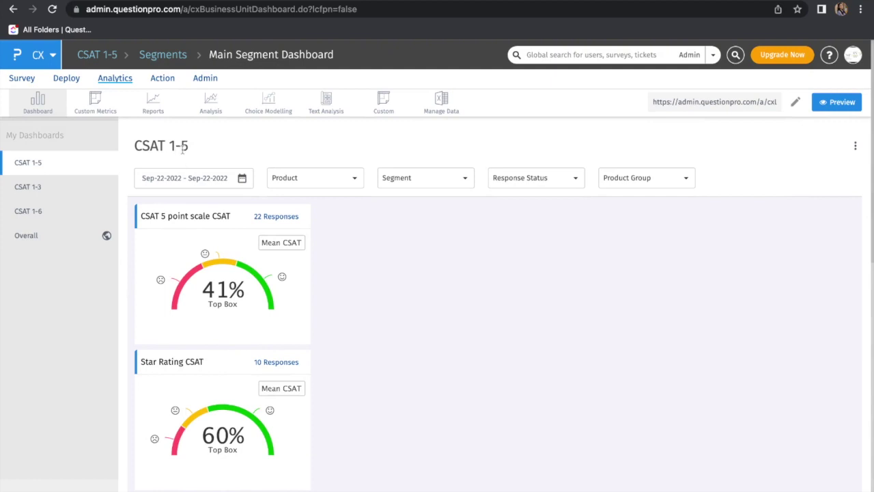
scroll(199, 313, down, 1)
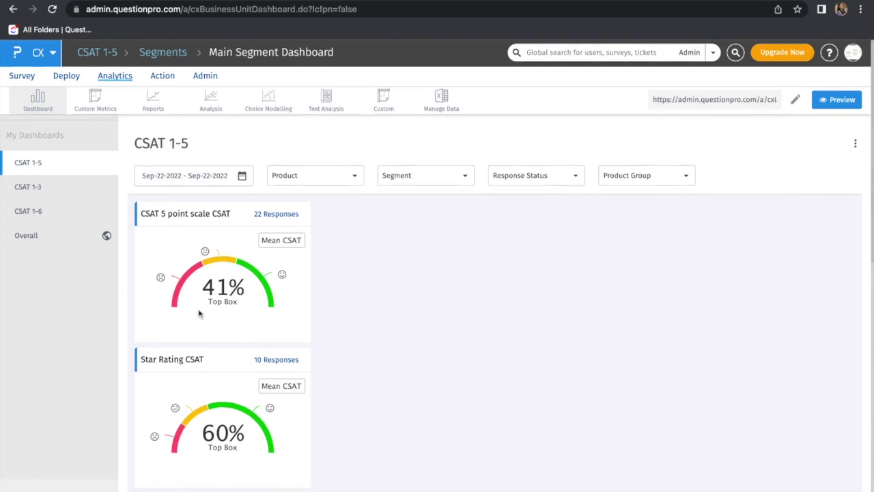
scroll(199, 314, down, 6)
scroll(198, 311, up, 2)
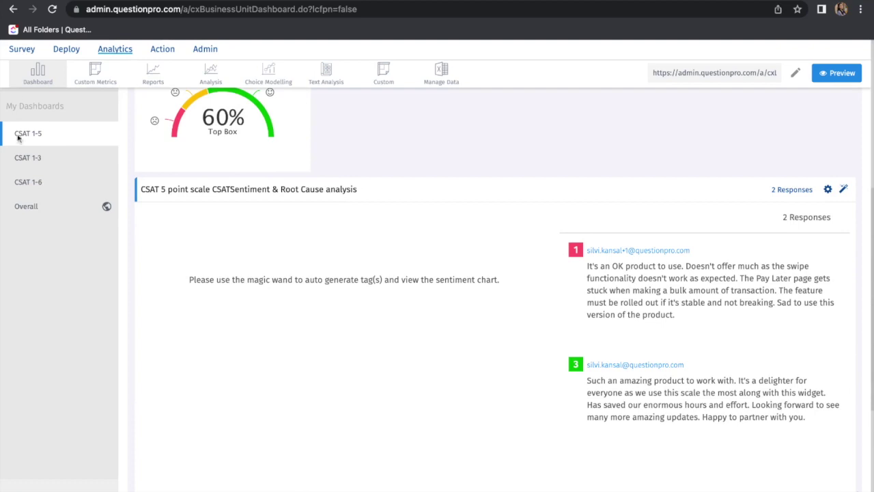
click(62, 159)
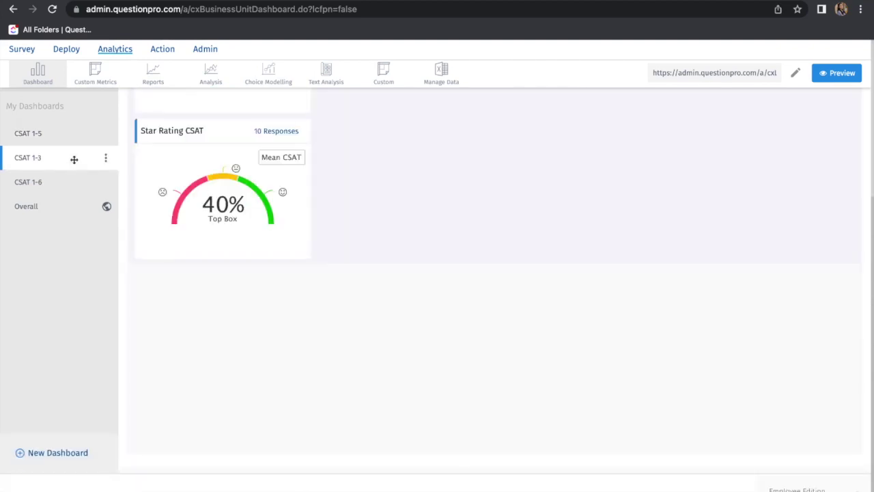
Add a Sentiment Analysis widget with CSAT scoring model on the Comments/Suggestions question to CSAT 1-3
click(855, 146)
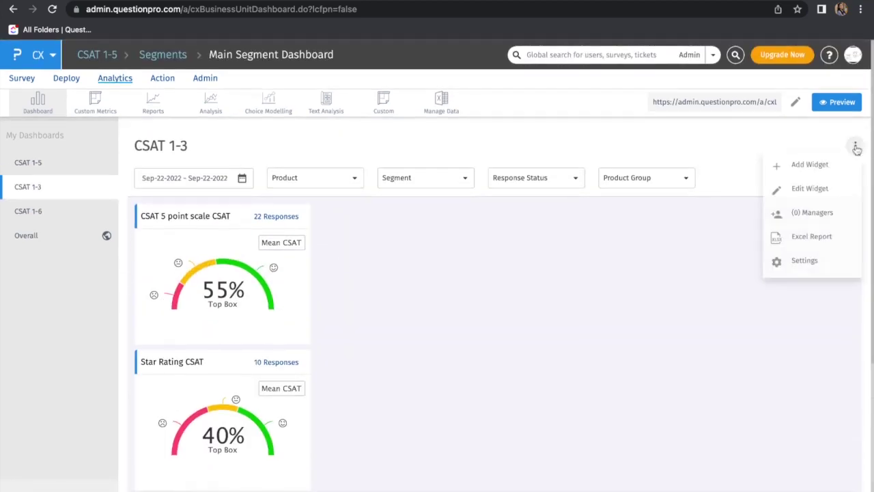
click(807, 173)
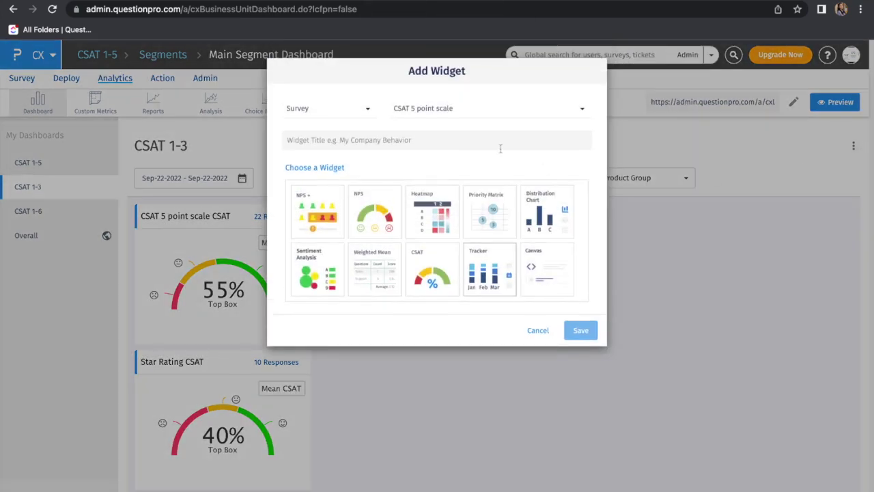
click(314, 284)
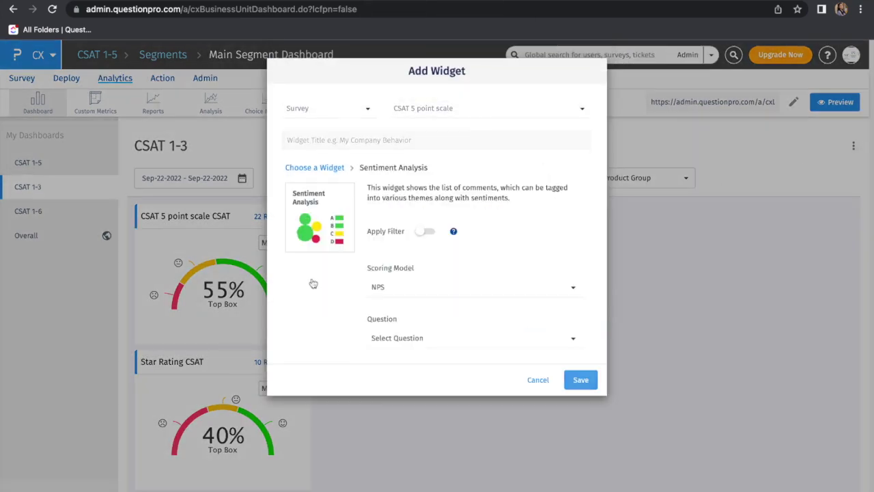
click(408, 291)
click(411, 328)
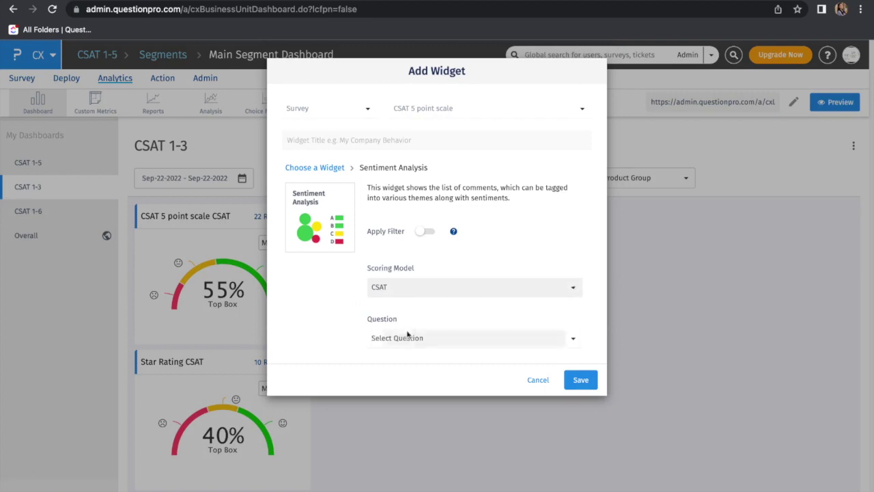
click(410, 336)
click(412, 374)
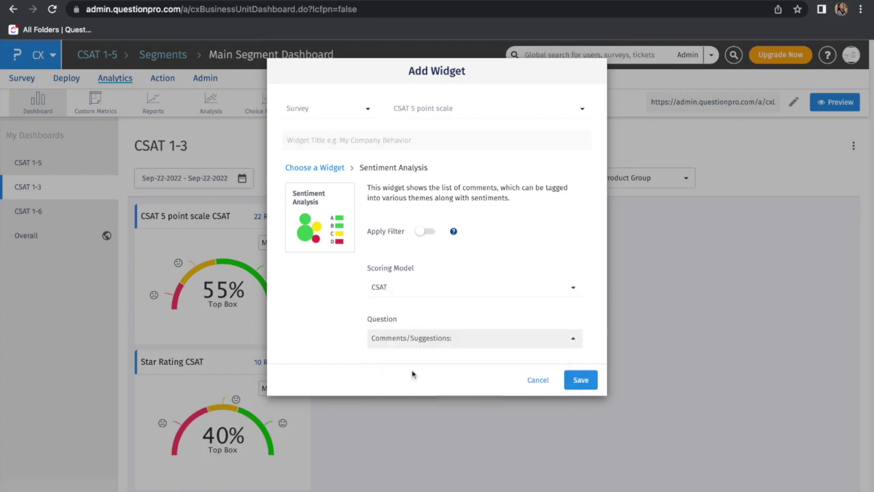
click(579, 380)
scroll(402, 413, up, 5)
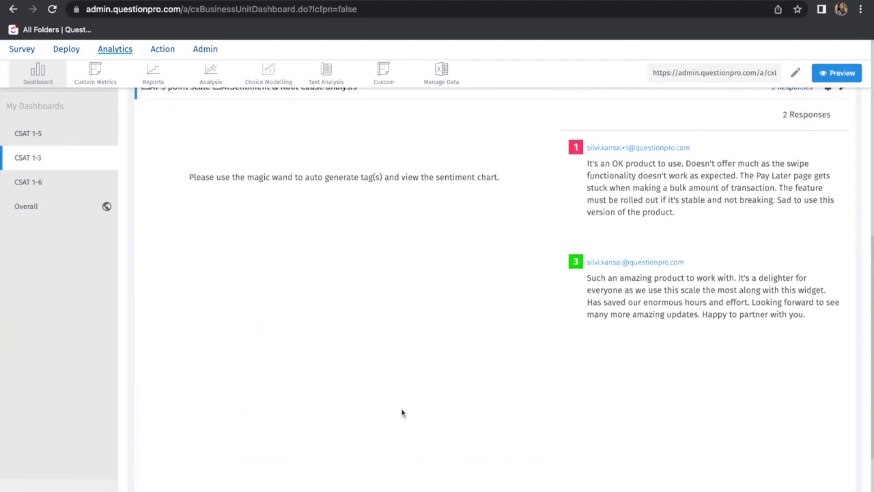
On the CSAT 1-6 dashboard, add a Sentiment Analysis widget scored by CSAT on Comments/Suggestions
click(39, 182)
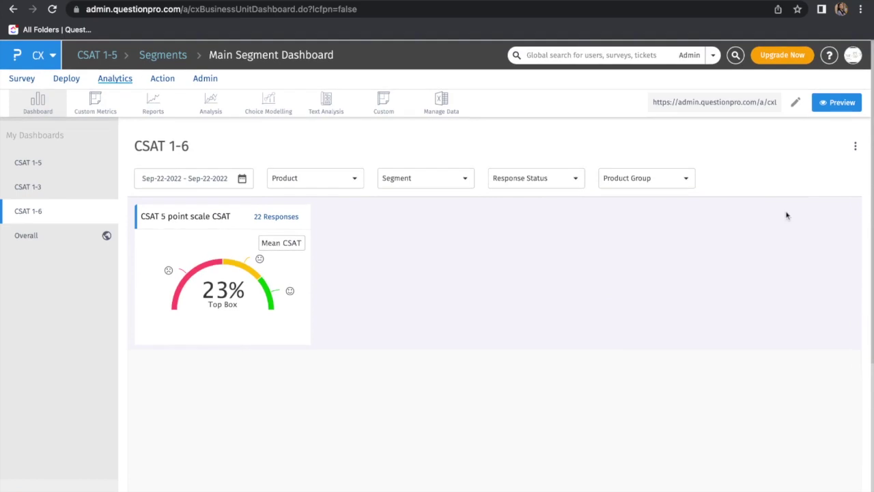
click(855, 147)
click(820, 164)
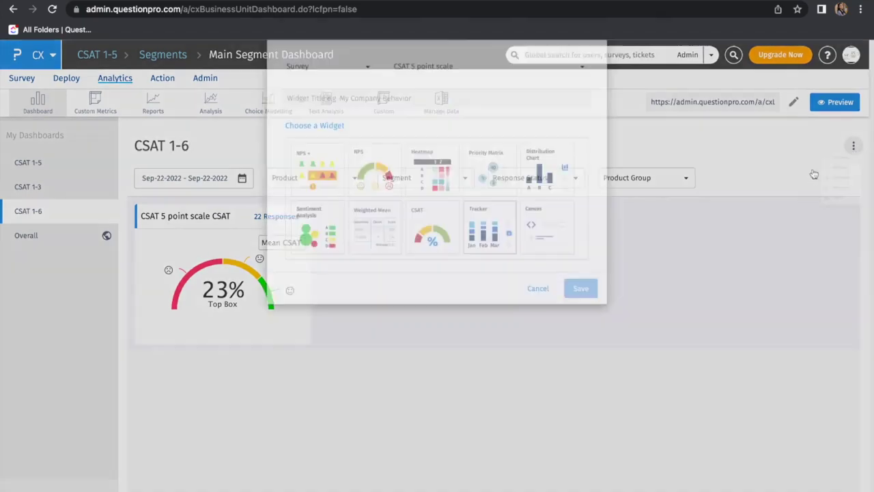
click(325, 271)
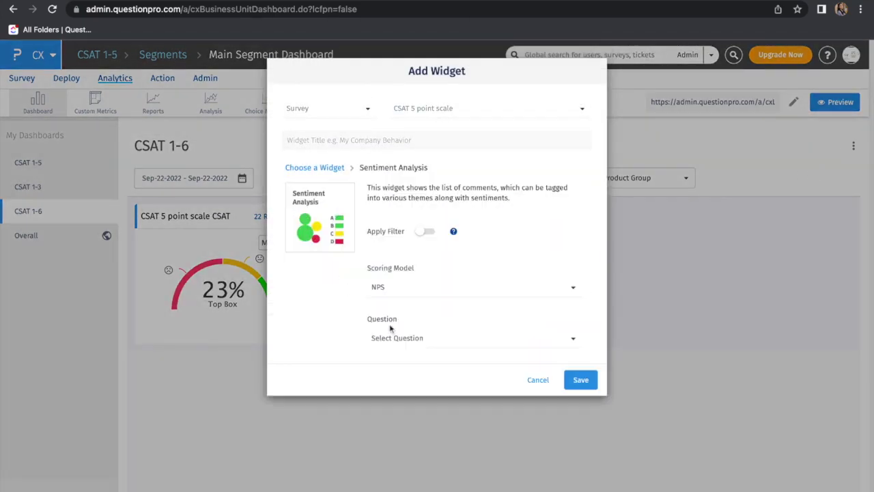
click(403, 286)
click(395, 331)
click(397, 338)
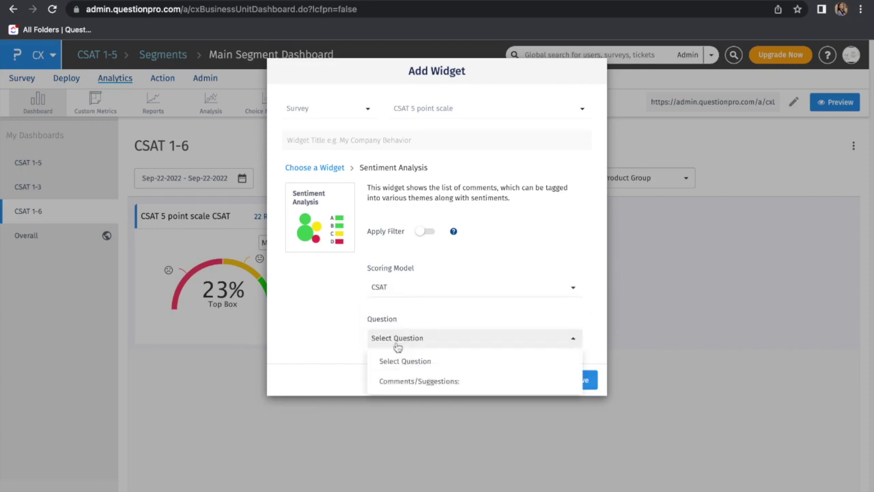
click(401, 381)
click(579, 382)
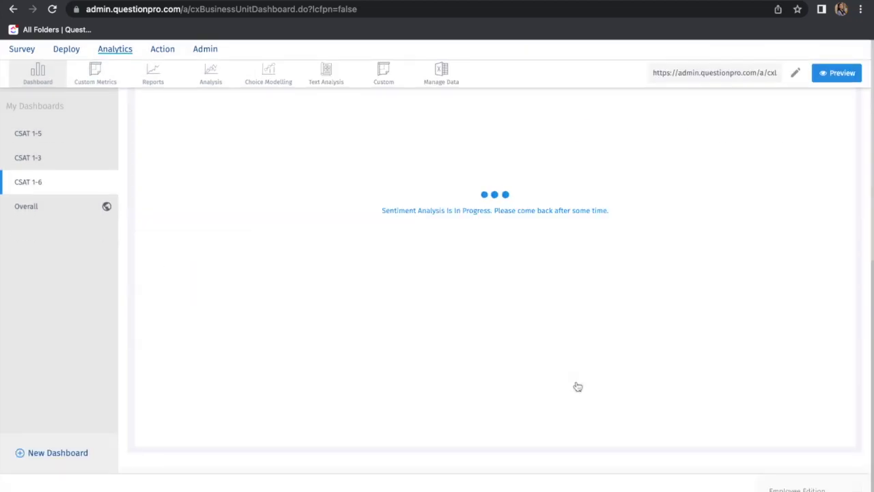